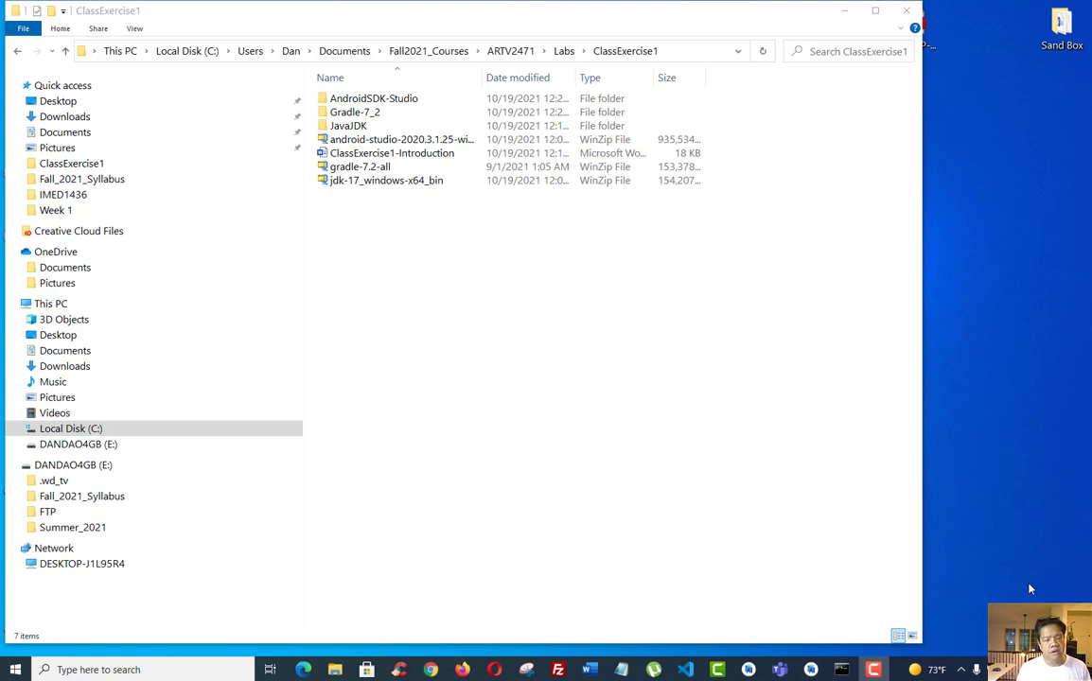
Step: Go from Documents into Fall2021_Courses and then the ARTV2471 course folder
left_click(685, 361)
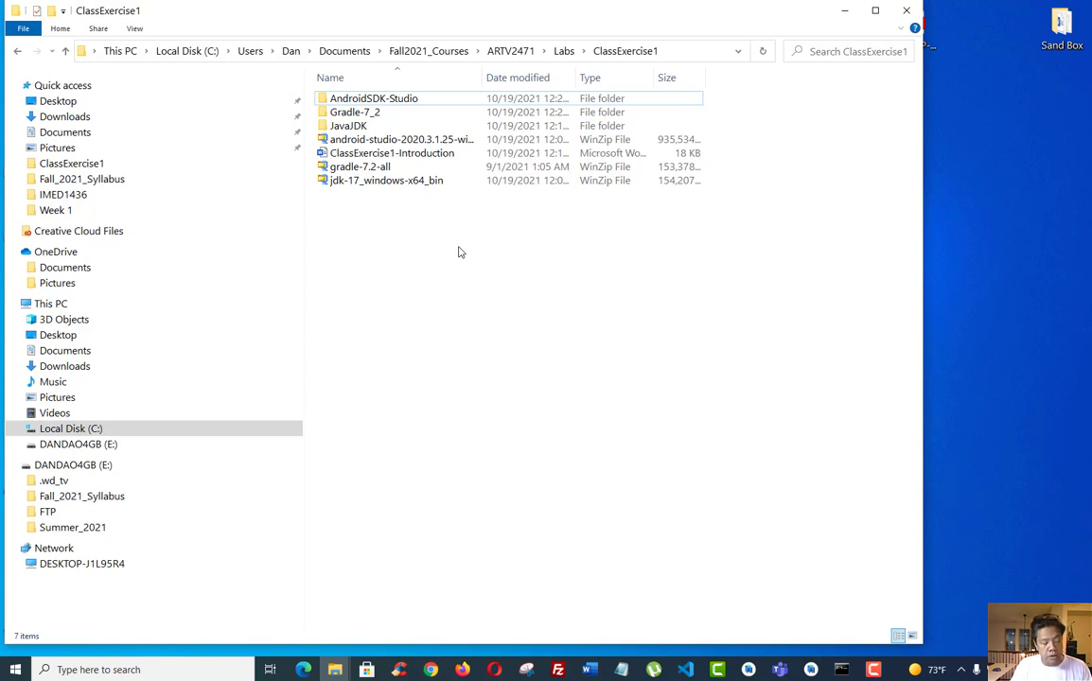
left_click(75, 136)
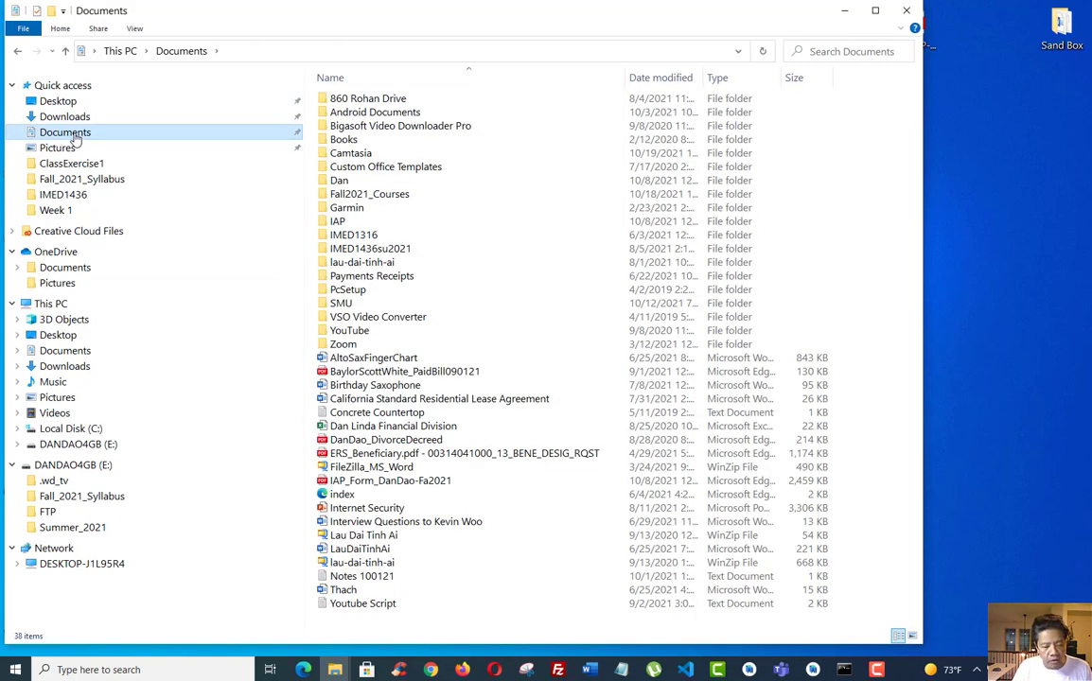
left_click(396, 196)
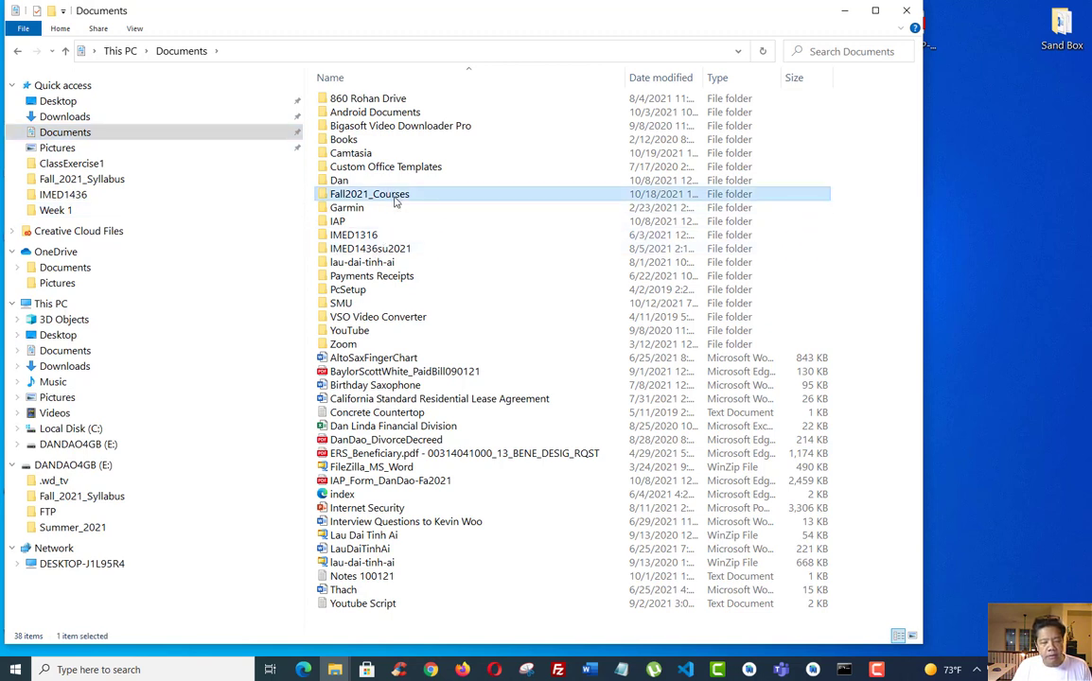
double_click(395, 199)
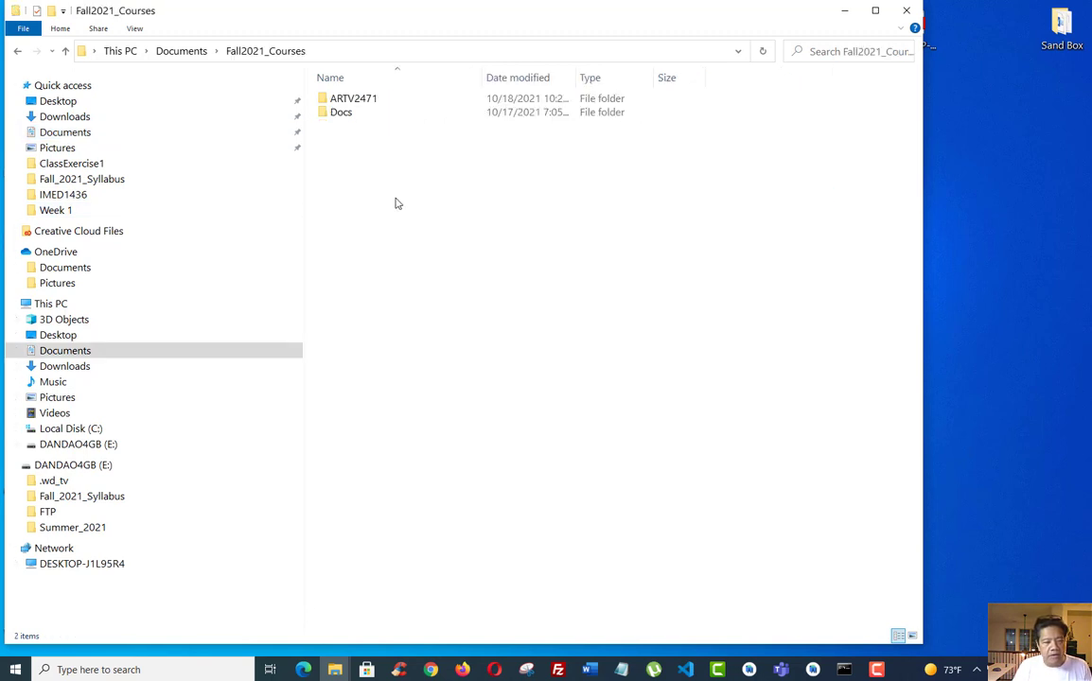
left_click(343, 103)
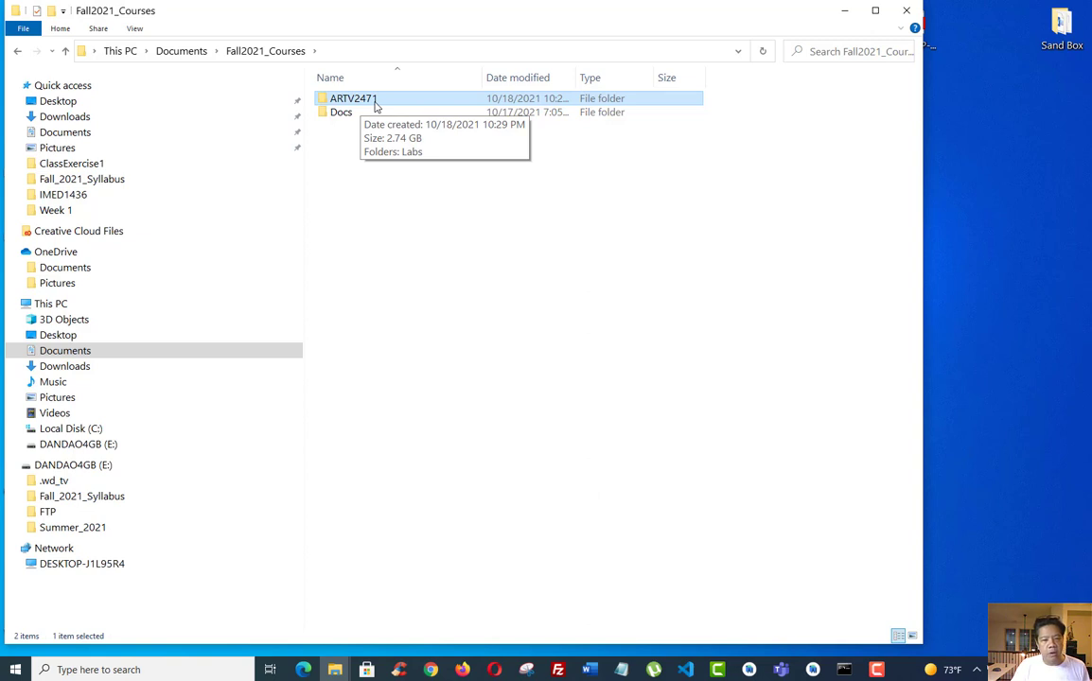
double_click(374, 107)
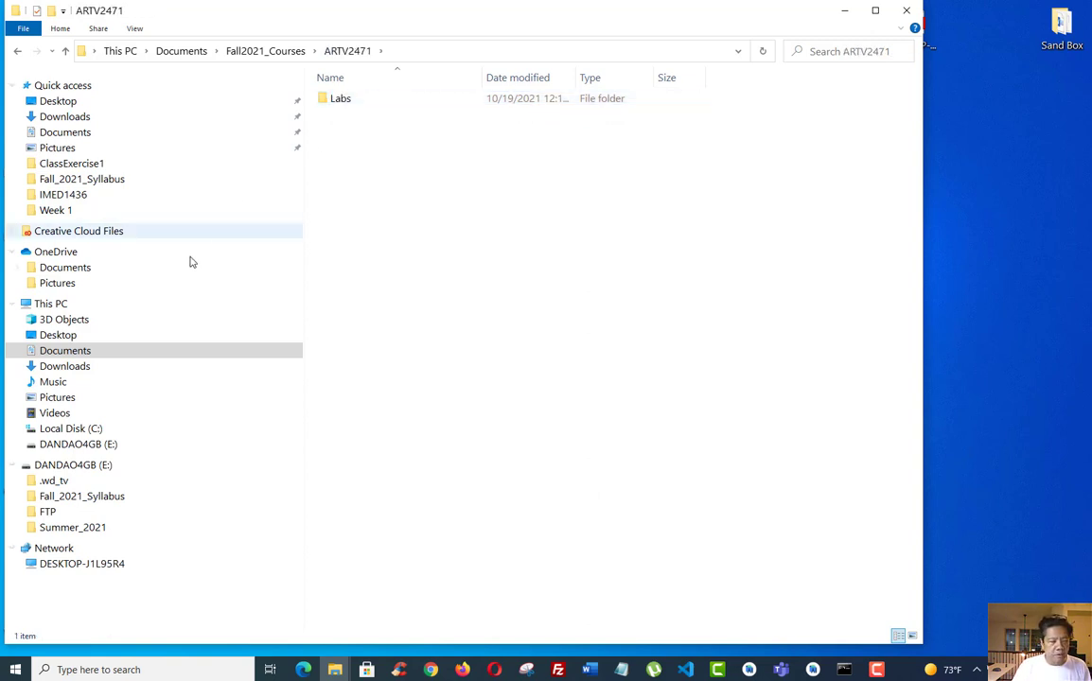
Step: Expand the folder tree to ARTV2471's Labs folder and select the ClassExercise1 zip archive
left_click(18, 351)
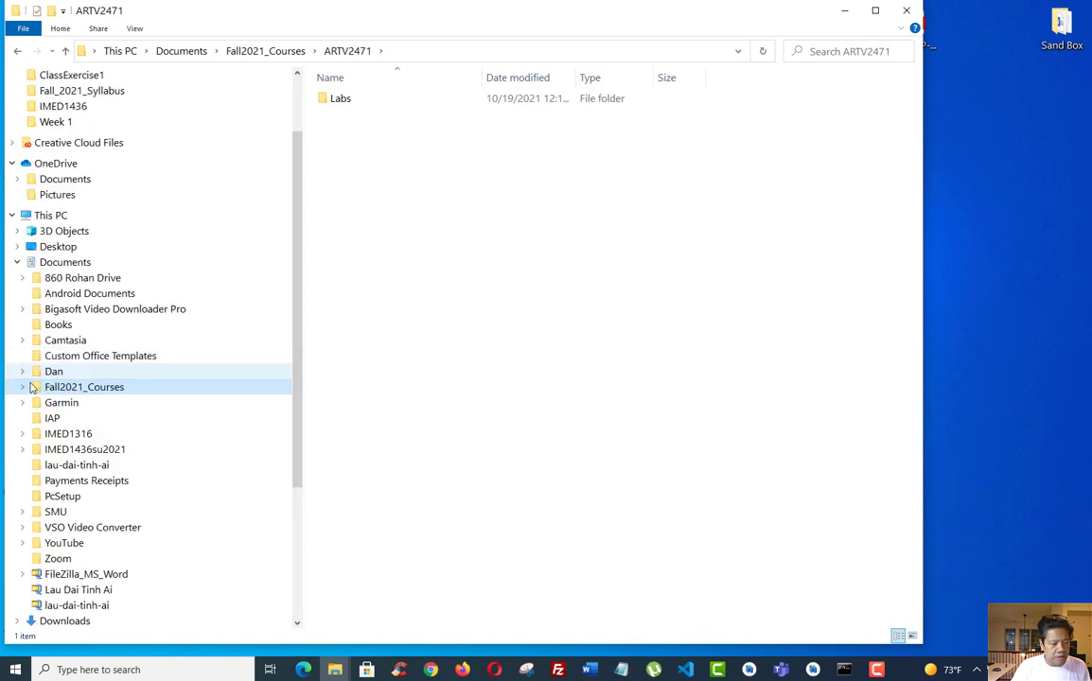
left_click(23, 387)
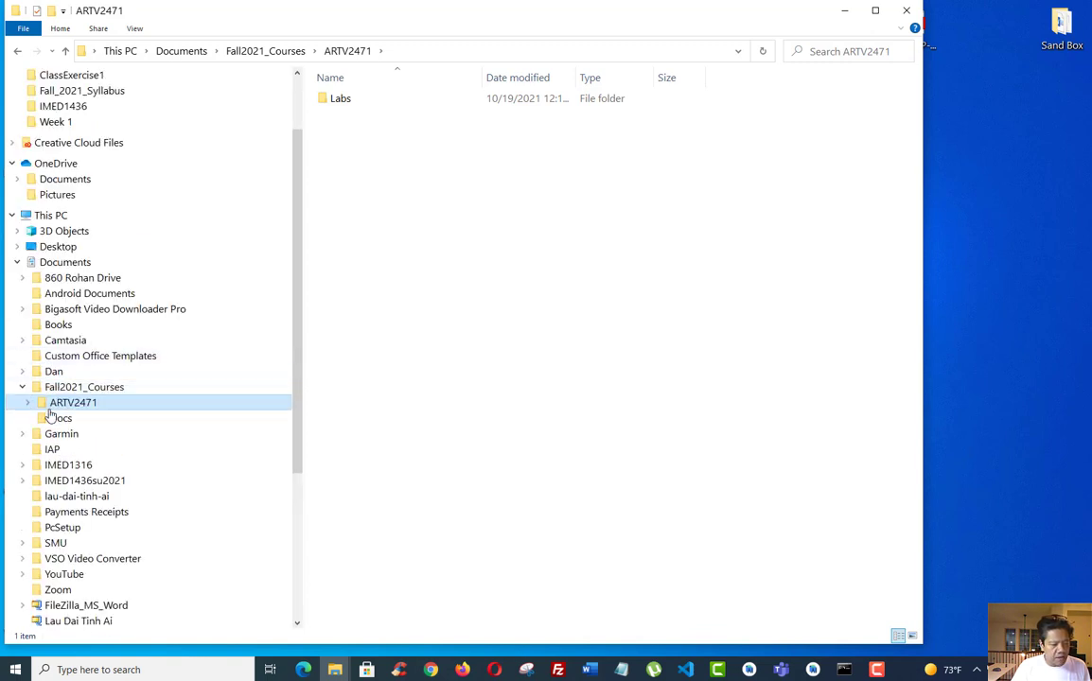
left_click(28, 402)
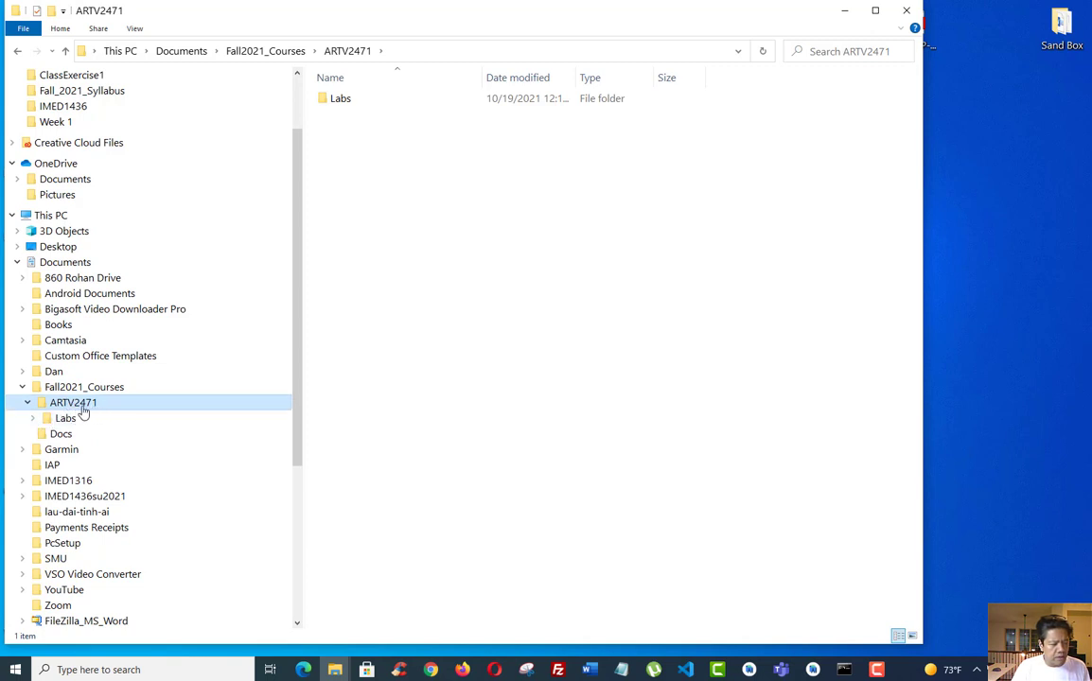
left_click(68, 420)
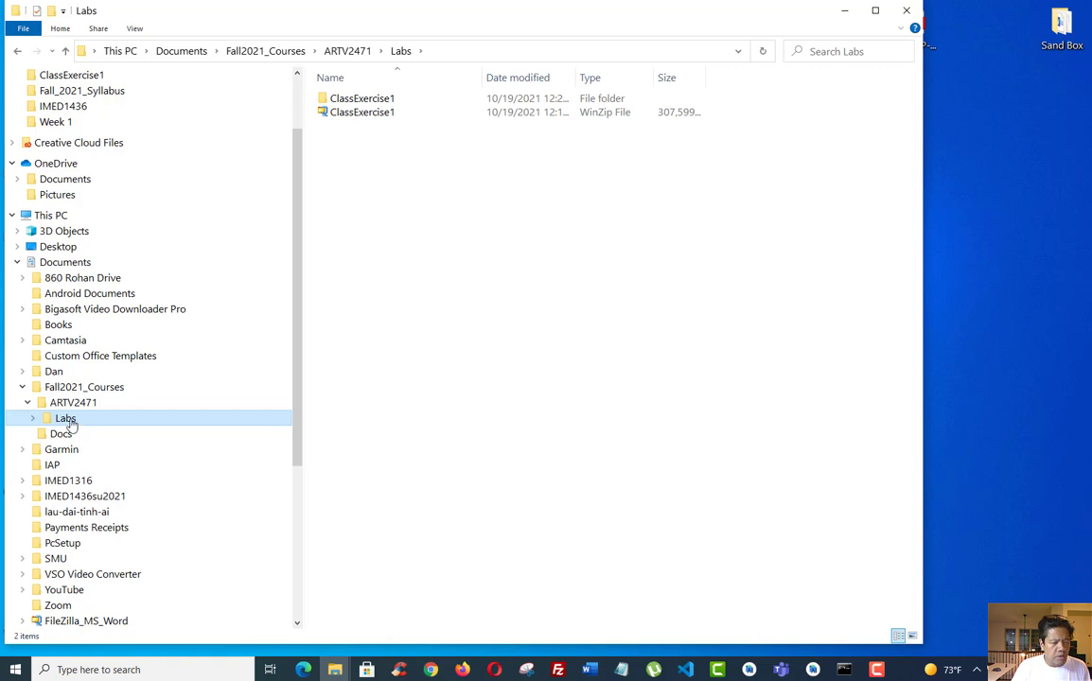
left_click(359, 114)
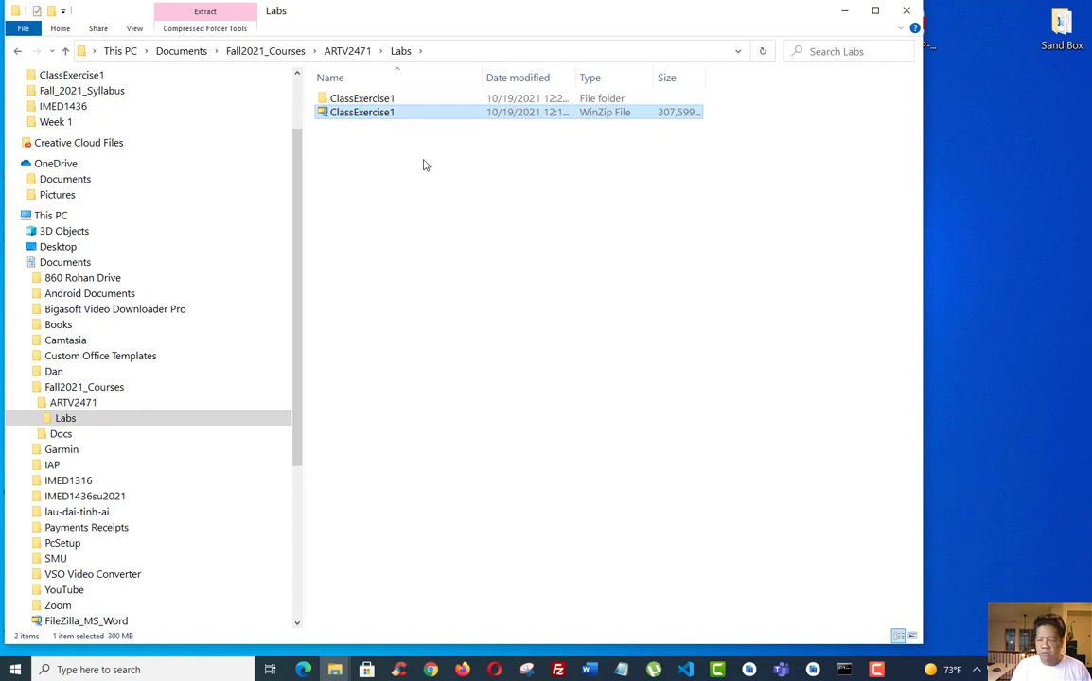
Step: Open the ClassExercise1 folder and try opening the jdk-17_windows-x64_bin archive
double_click(373, 100)
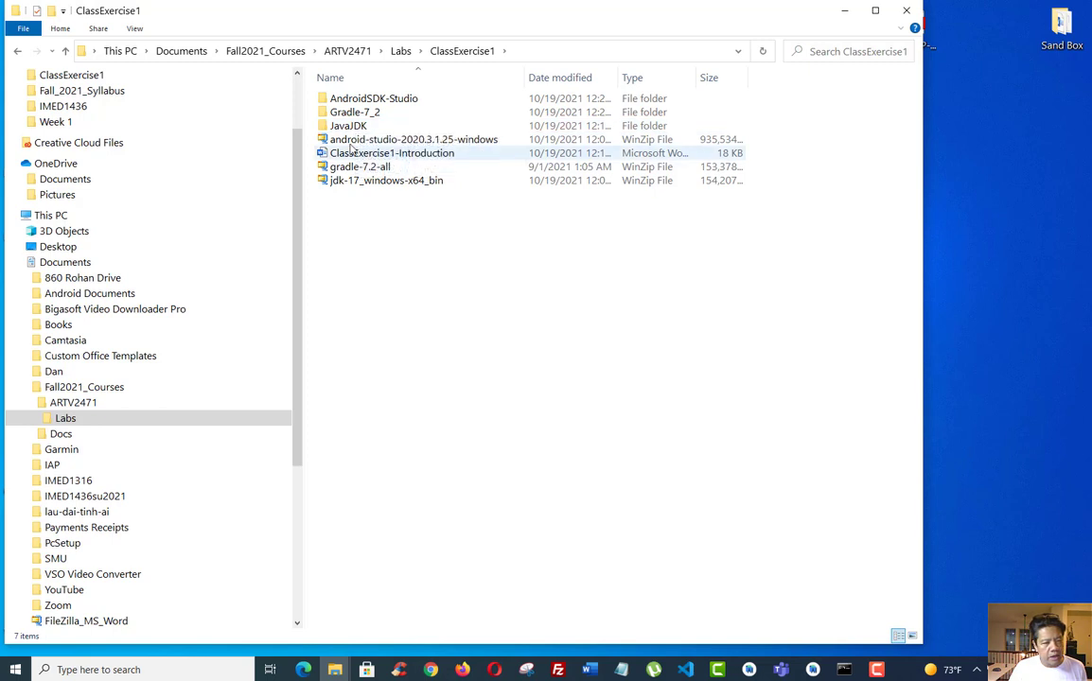
left_click(339, 183)
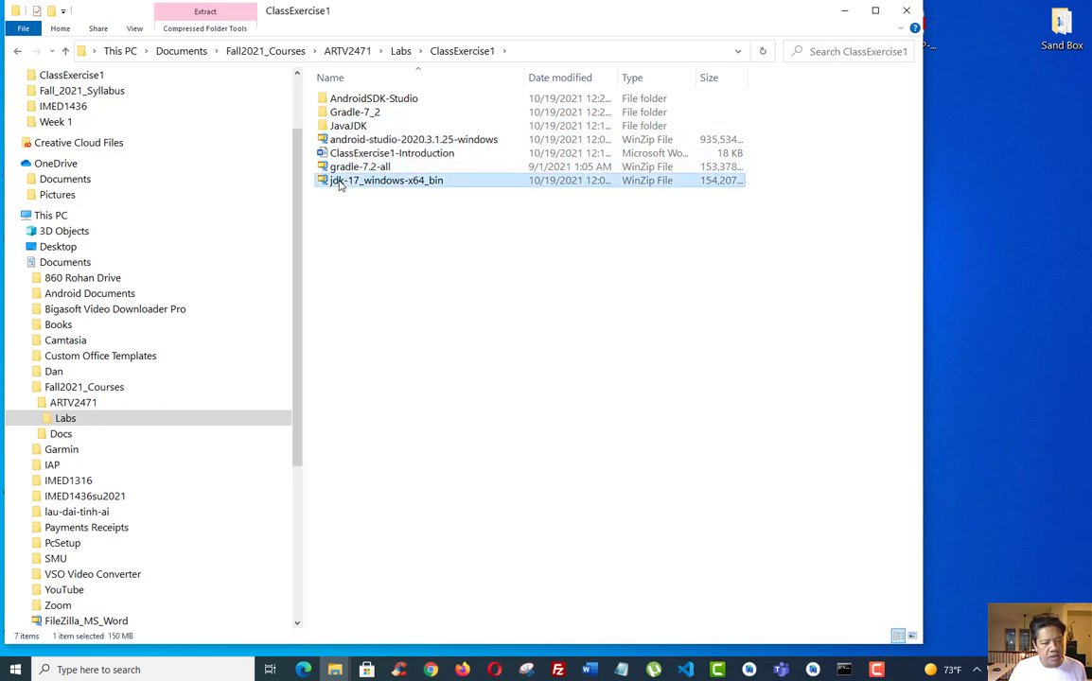
double_click(339, 181)
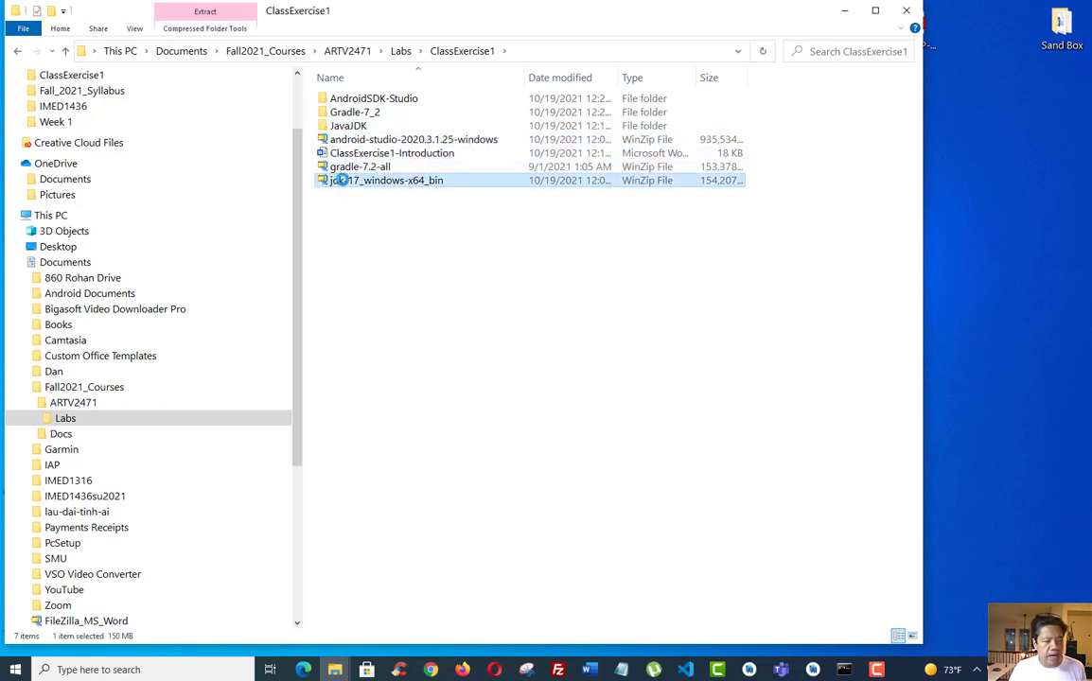
right_click(340, 180)
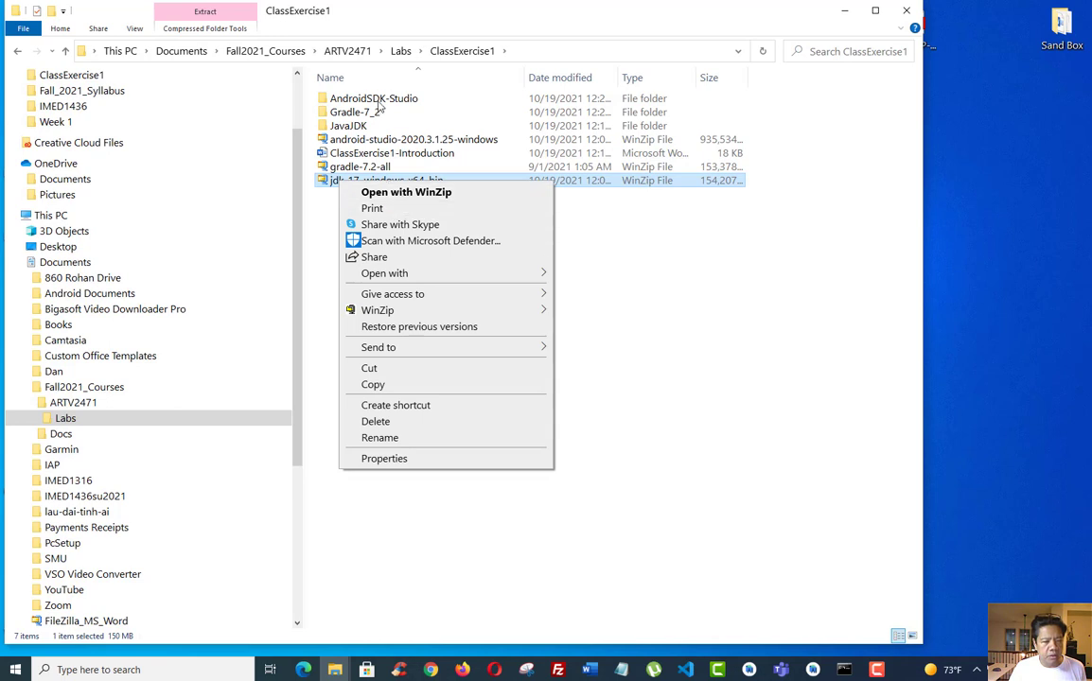
left_click(343, 98)
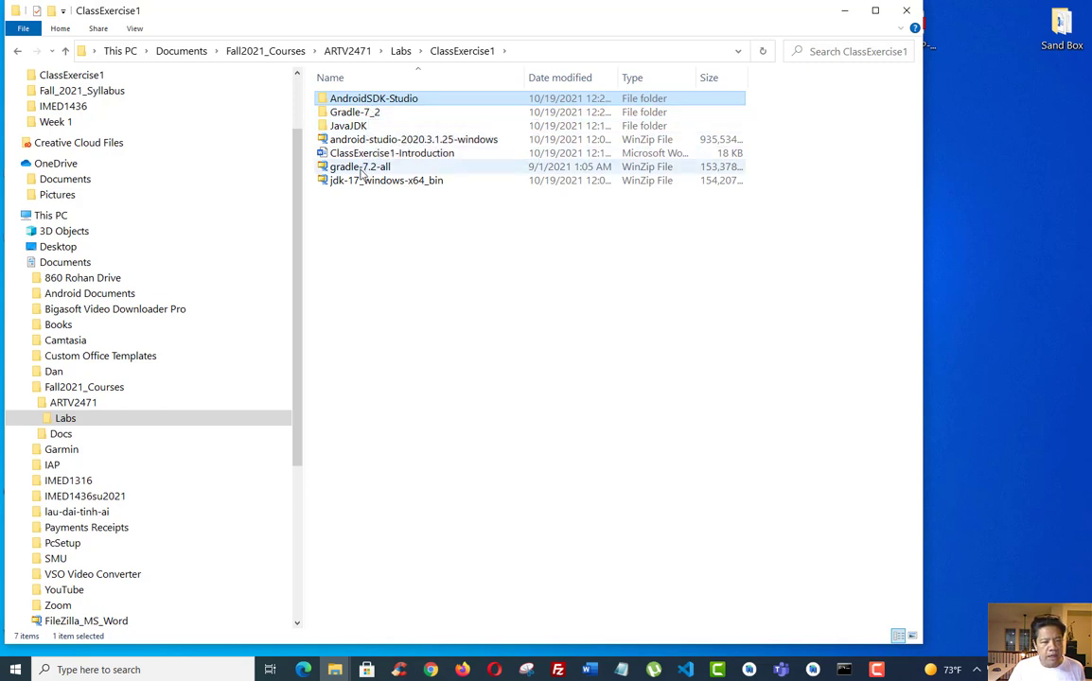
Step: Open the android-studio-2020.3.1.25-windows archive with WinZip
left_click(369, 141)
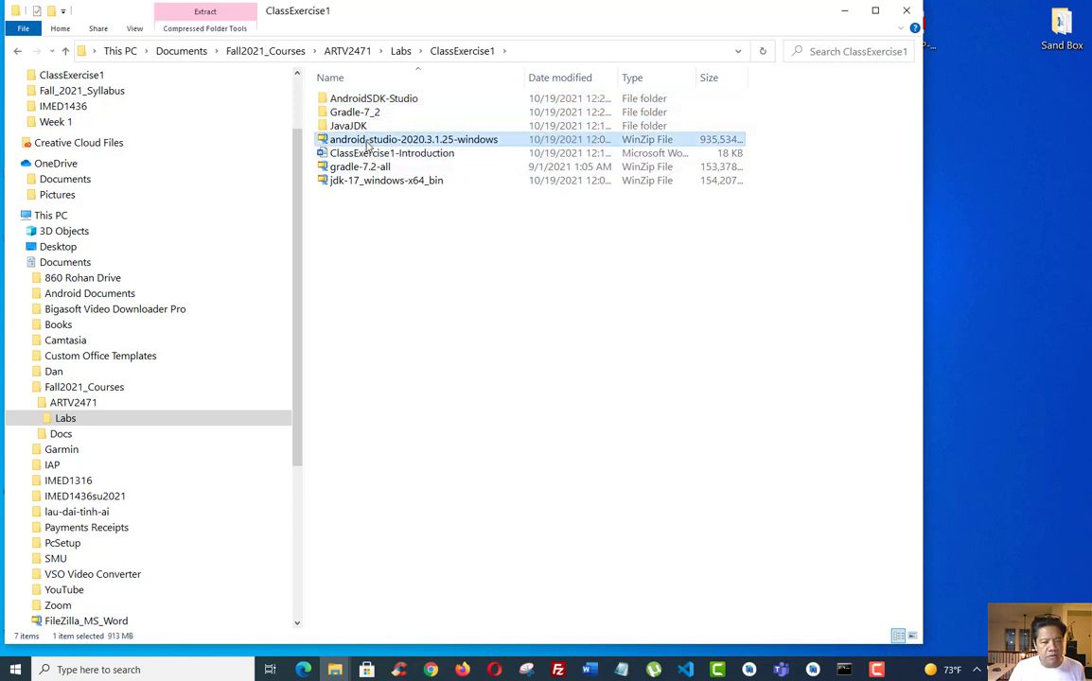
right_click(368, 144)
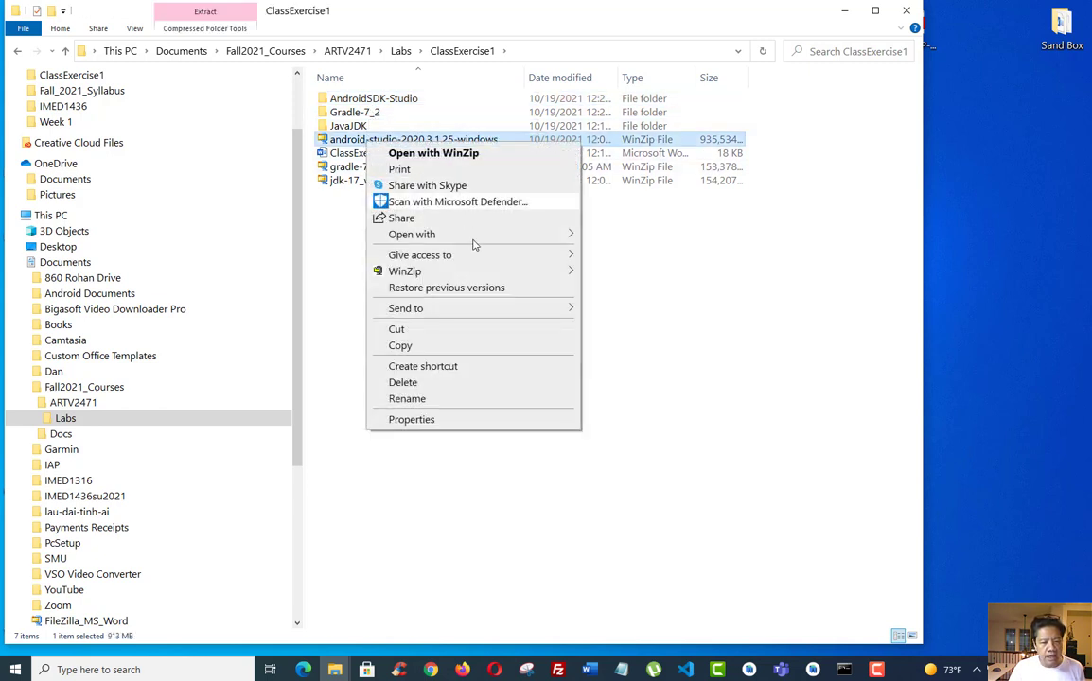
mouse_move(483, 242)
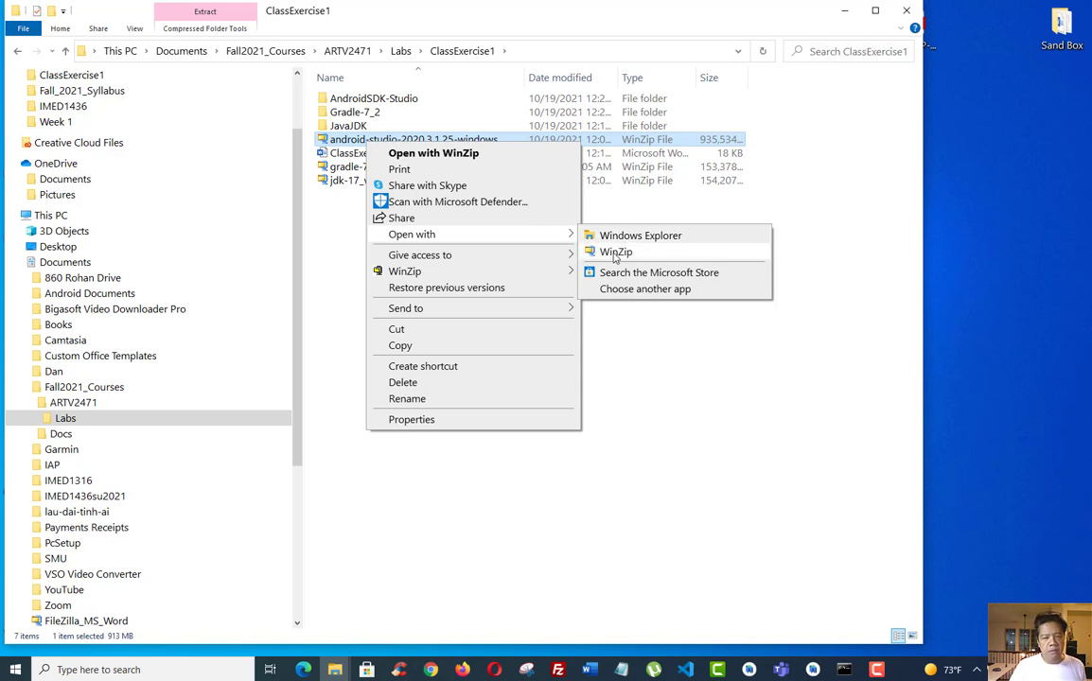
left_click(614, 253)
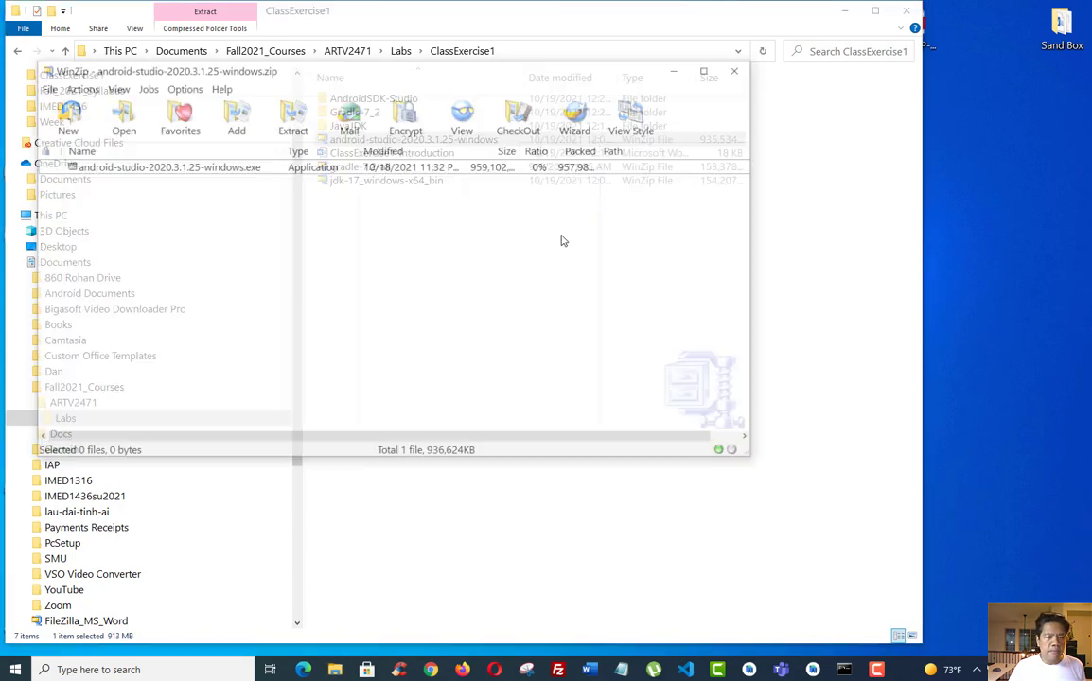
left_click(292, 117)
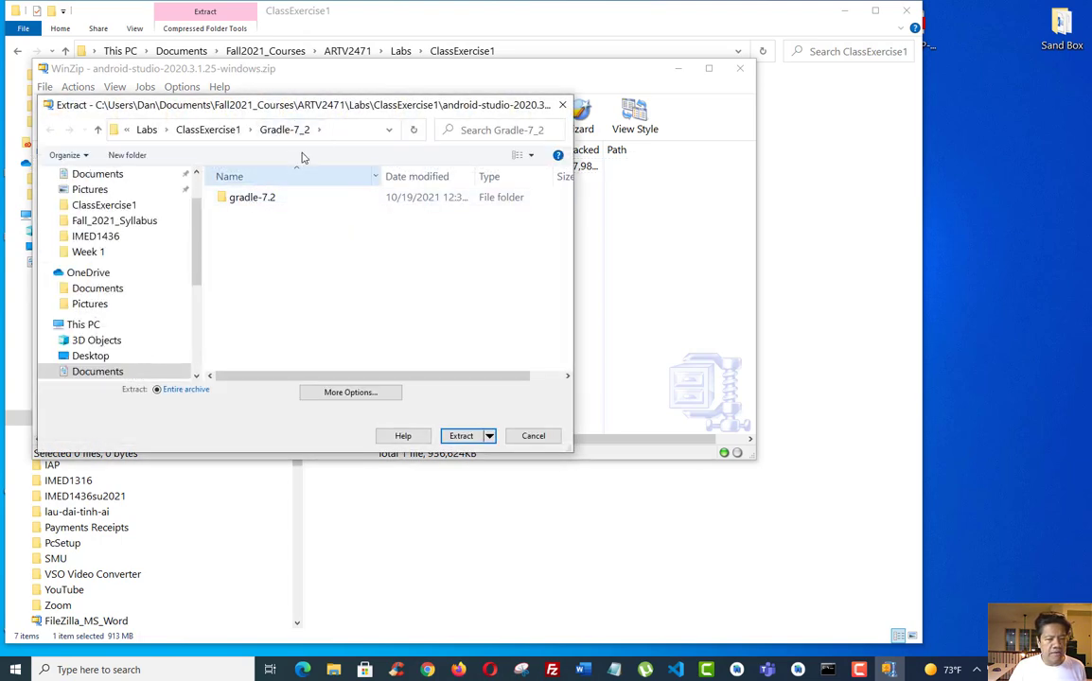
left_click(208, 129)
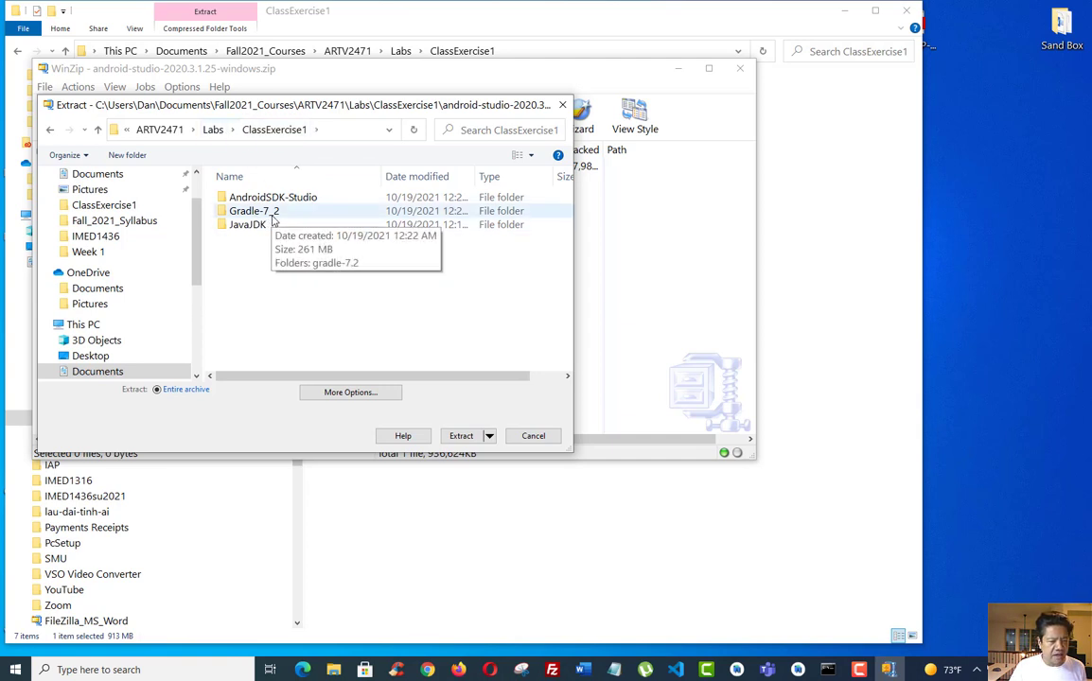
double_click(271, 214)
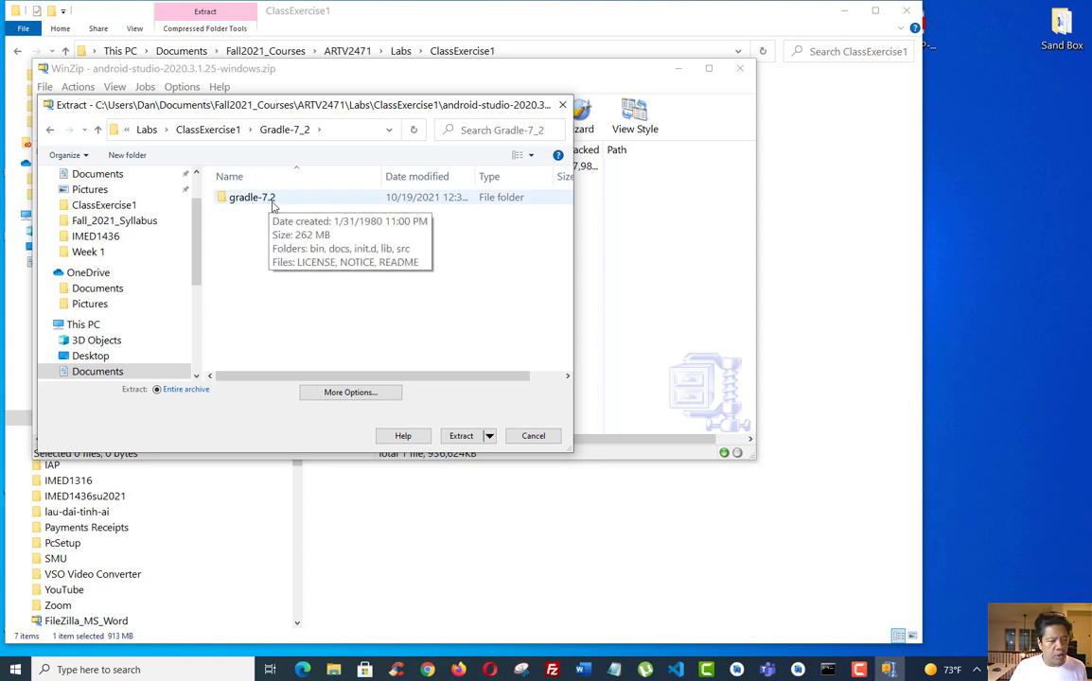
left_click(534, 435)
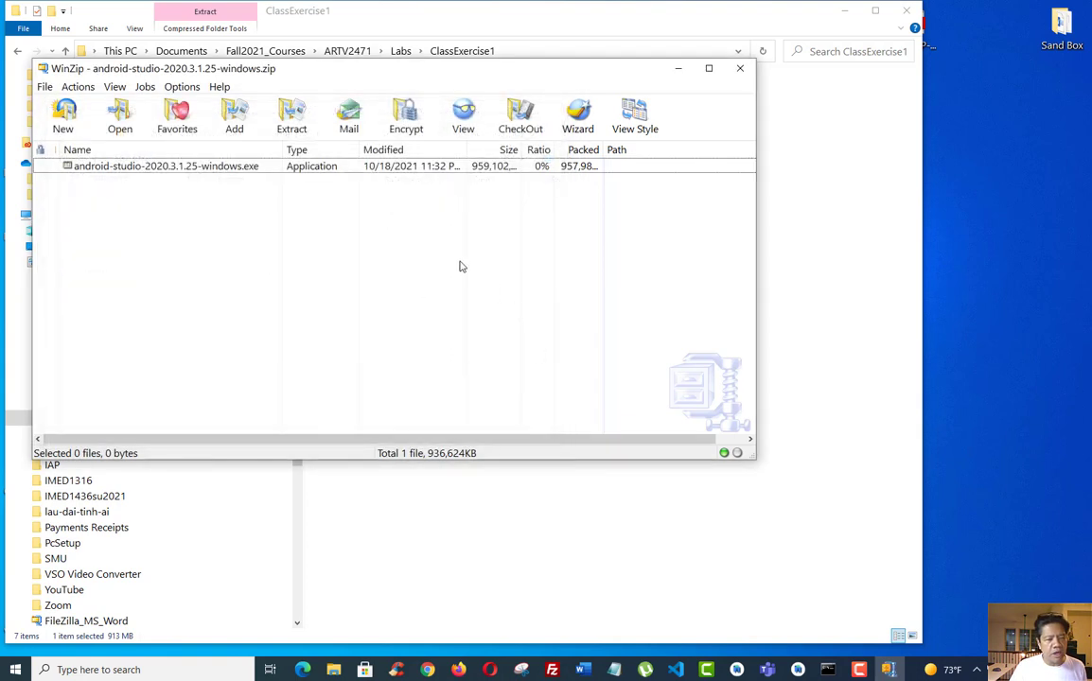
left_click(740, 68)
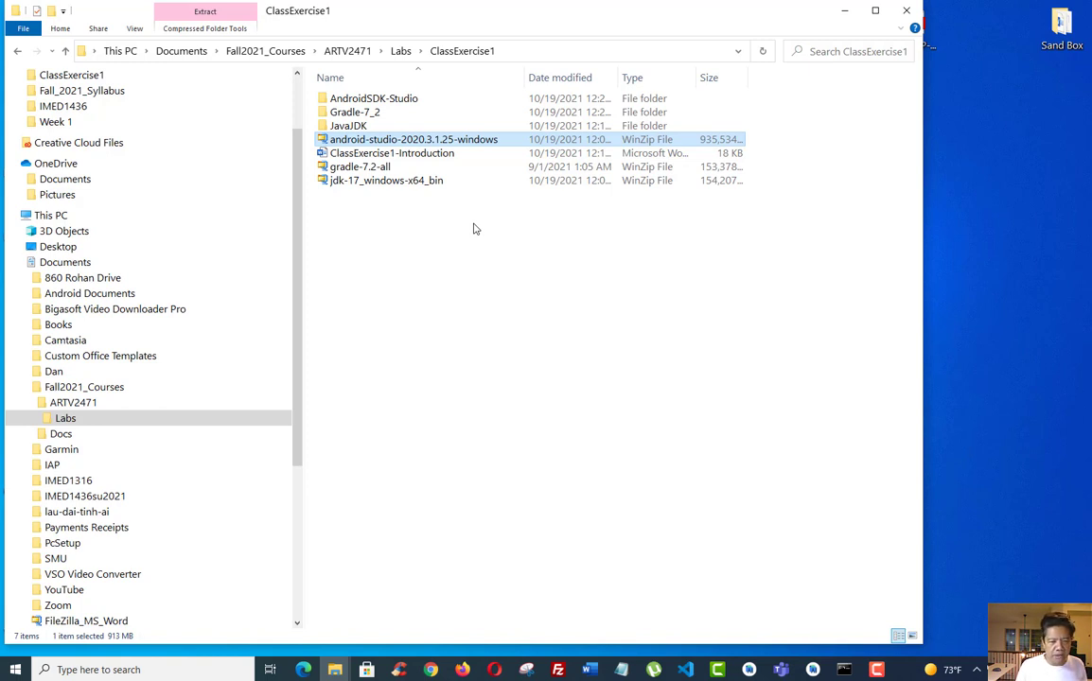
left_click(378, 166)
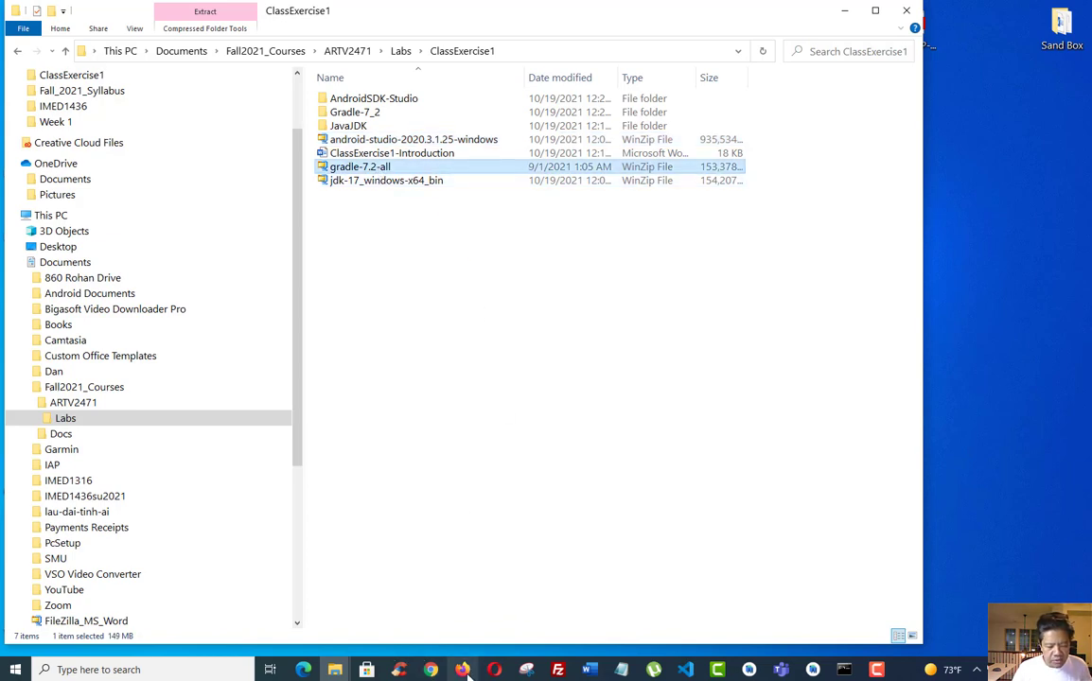
left_click(416, 605)
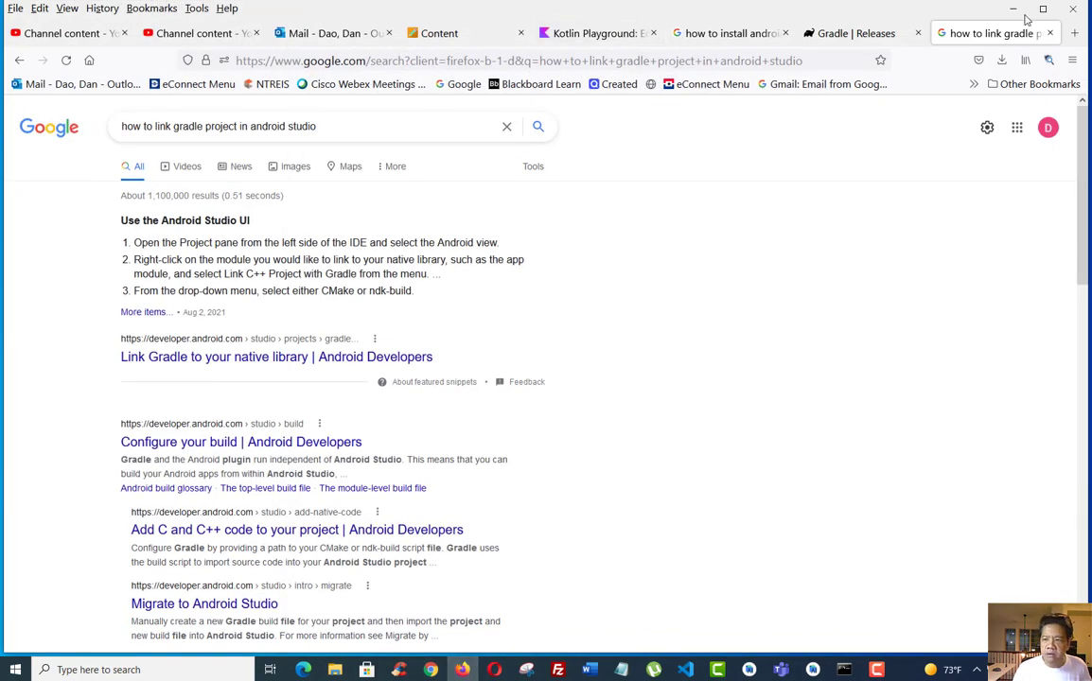
key("alt+Tab")
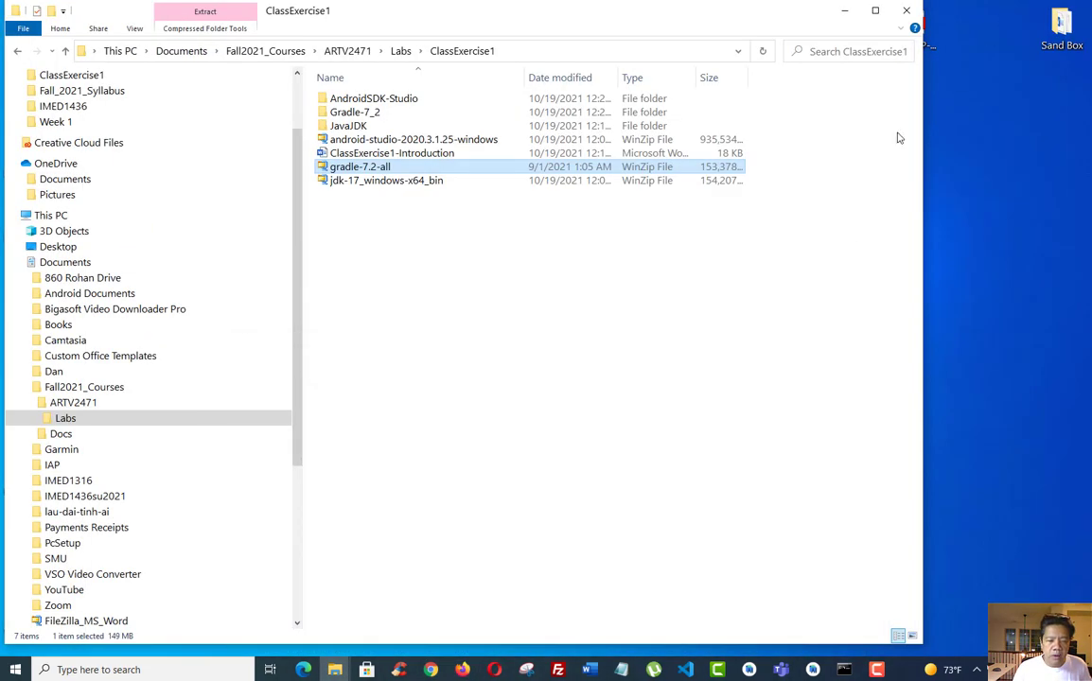
left_click(589, 669)
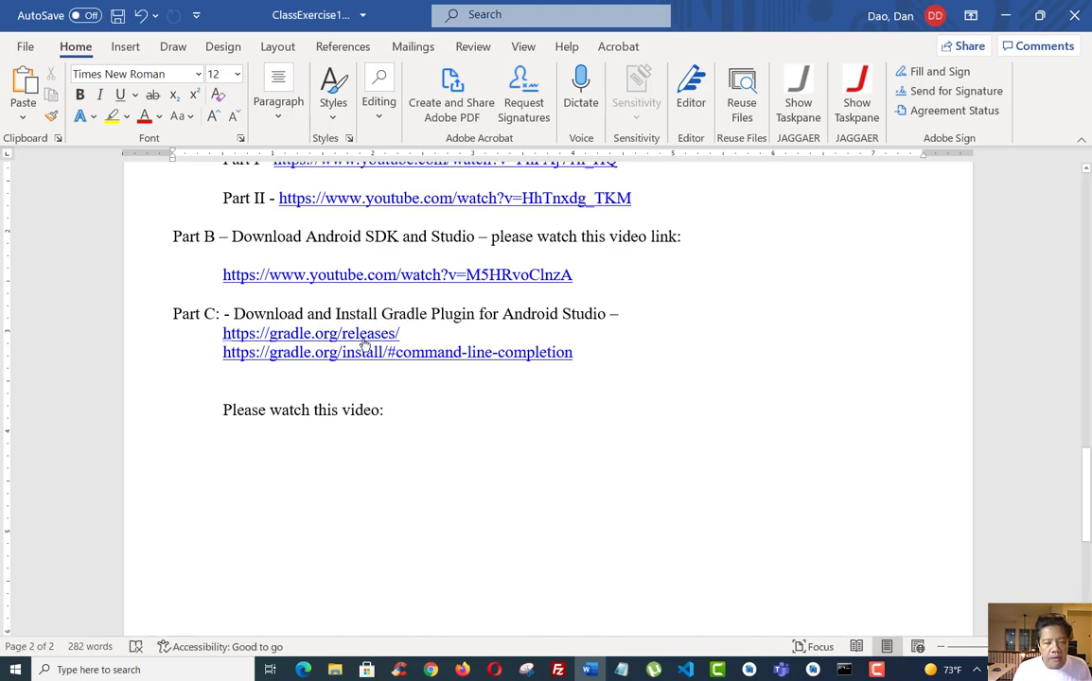
left_click(364, 345, "ctrl")
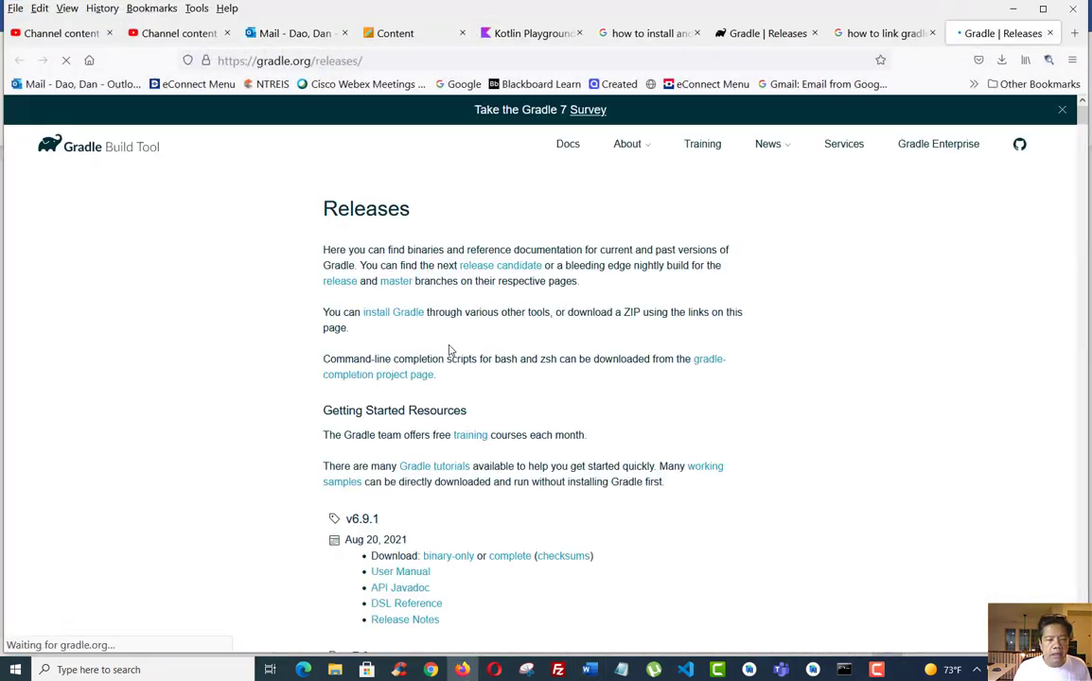
Step: Scroll the Releases page down to v7.2 and check Firefox's completed downloads
scroll(584, 382, "down", 3)
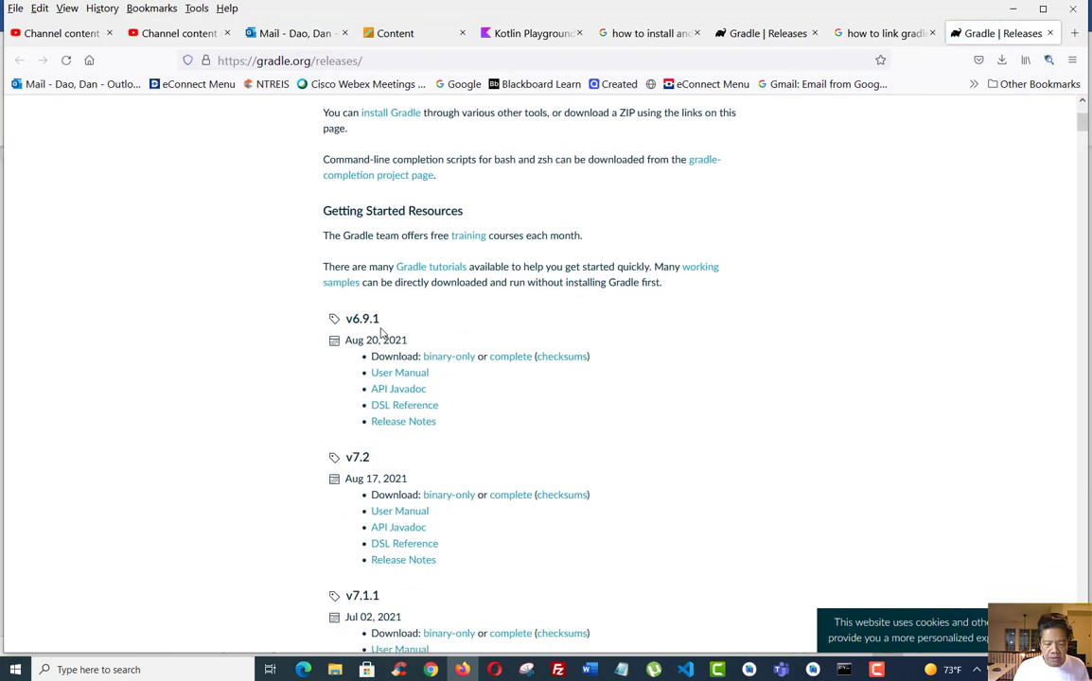
scroll(523, 416, "down", 3)
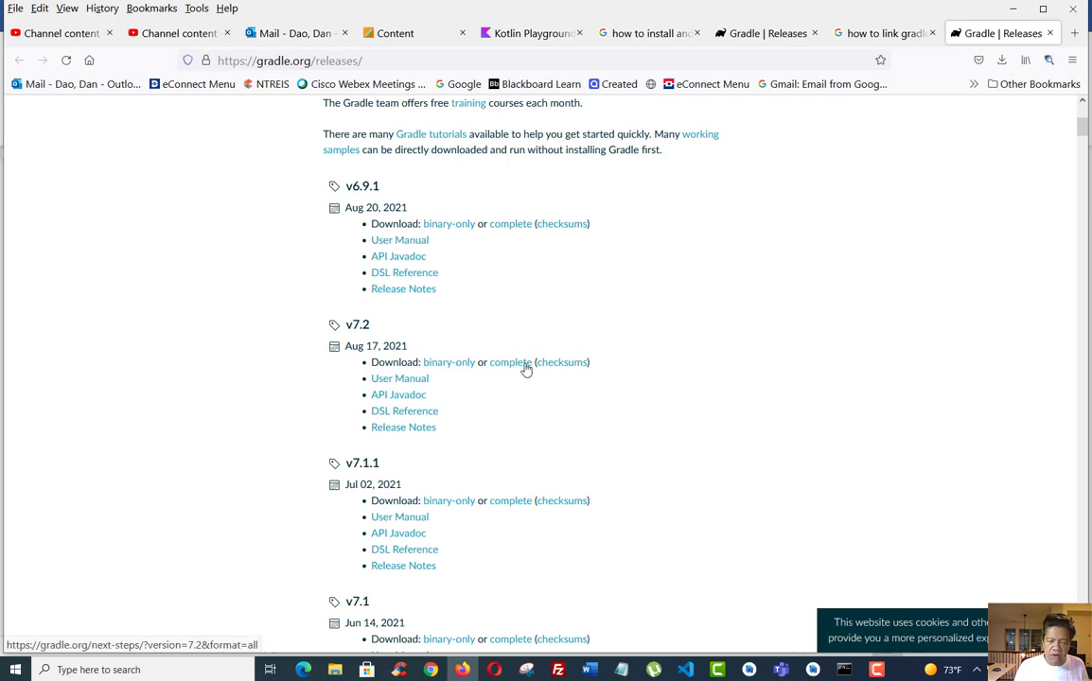
left_click(1000, 62)
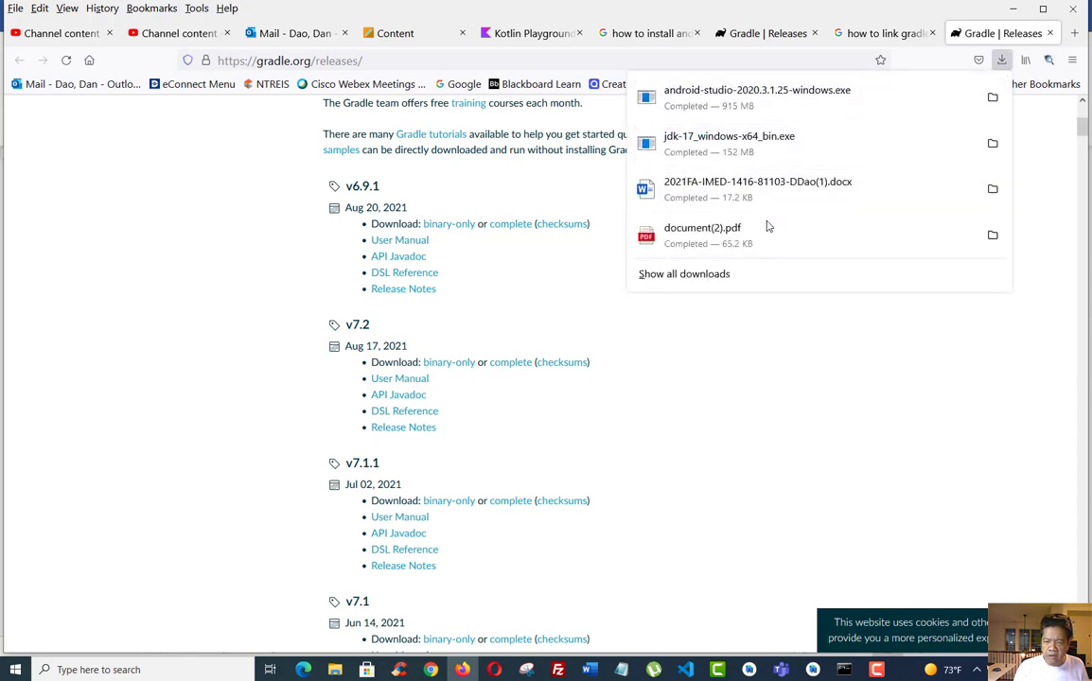
left_click(738, 319)
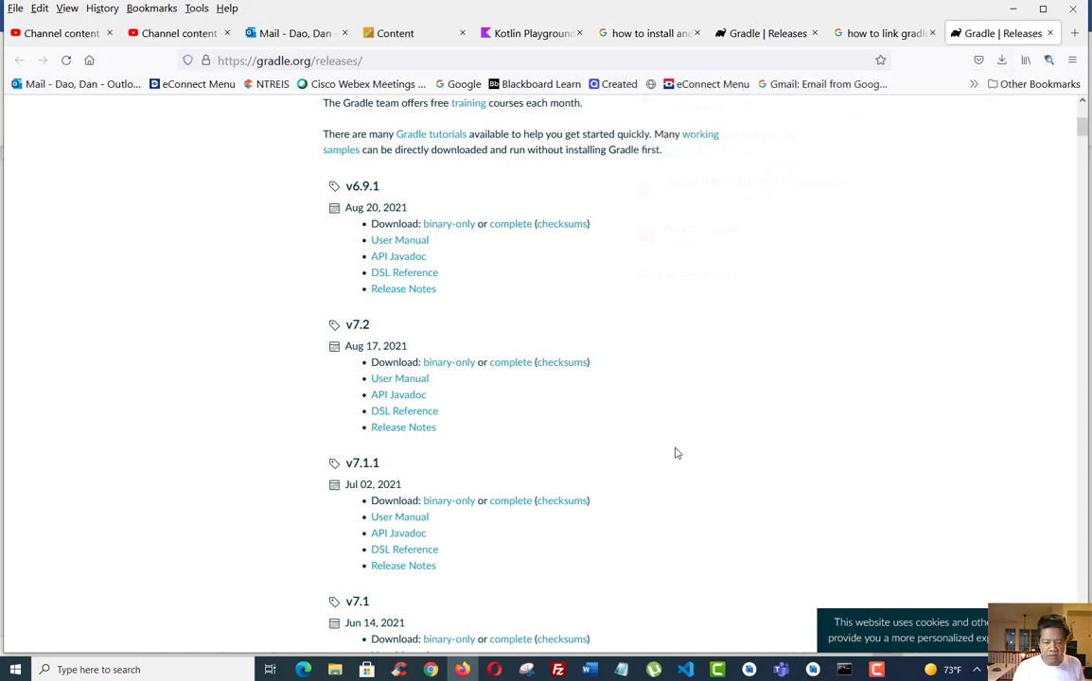
Step: Bring up the extracted gradle-7.2 folder window, then minimize it
mouse_move(335, 668)
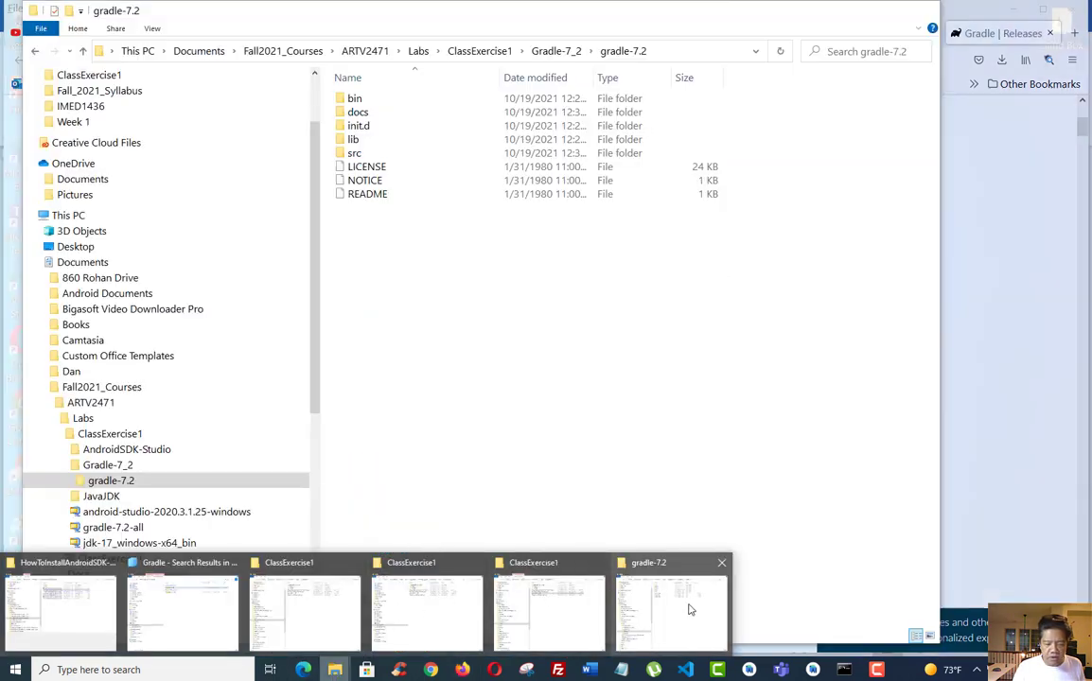
left_click(690, 609)
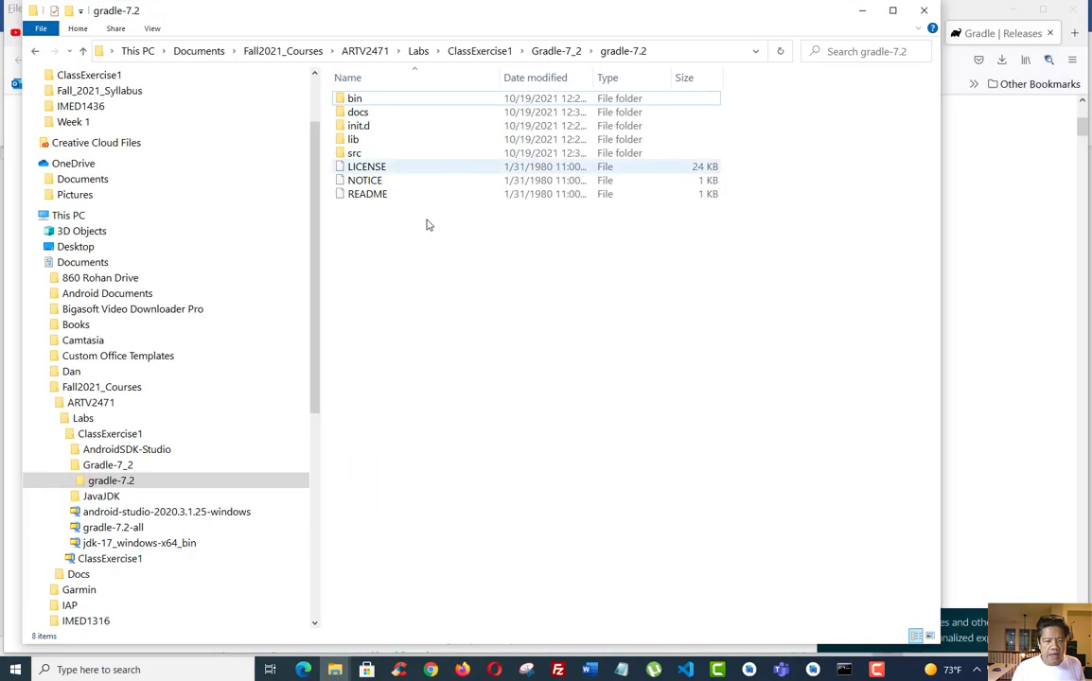
left_click(861, 11)
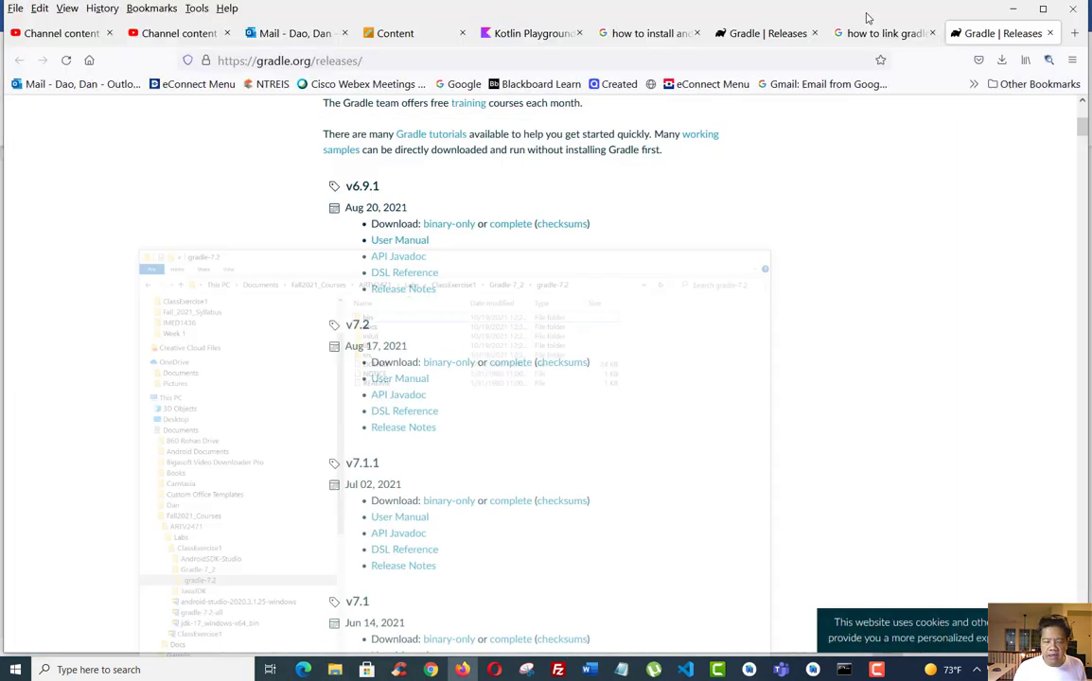